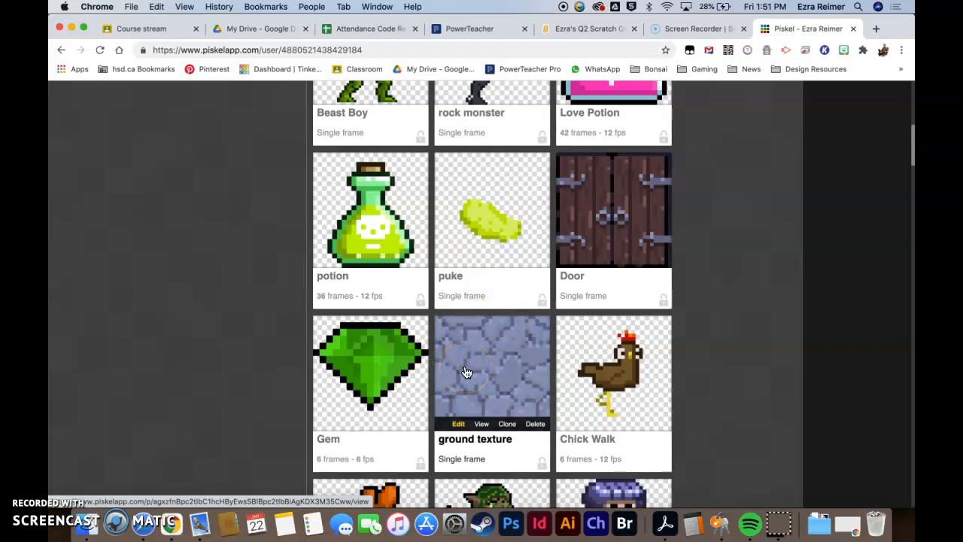
- Open the ground texture sprite from the gallery for editing
click(489, 353)
click(486, 397)
click(458, 424)
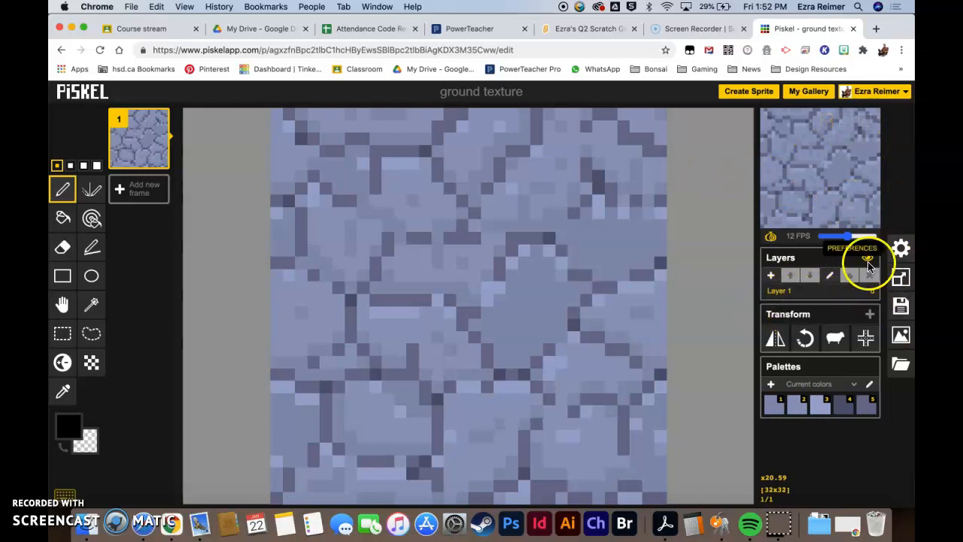
- Preview the sprite in tile mode to check how it repeats, then turn tile mode off
click(901, 249)
click(824, 182)
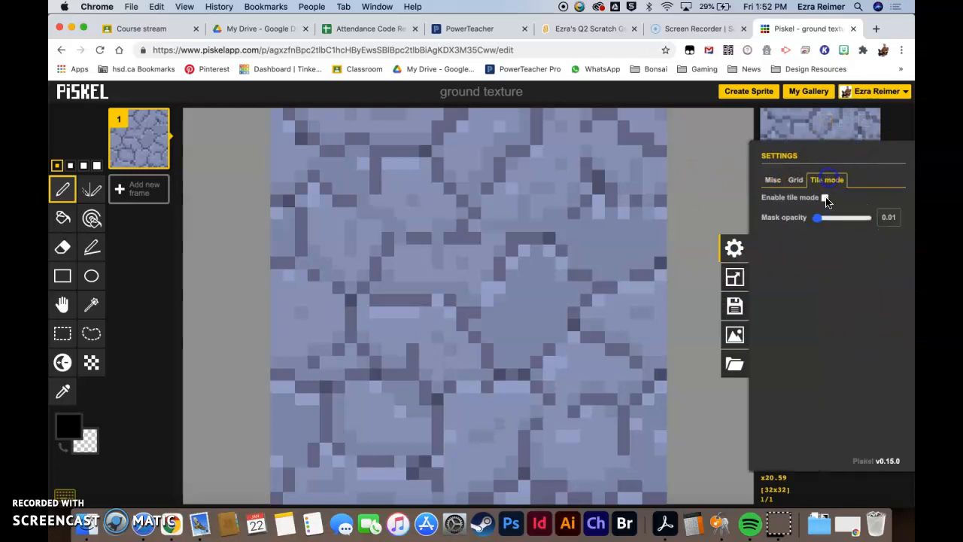
click(825, 197)
scroll(466, 308, down, 10)
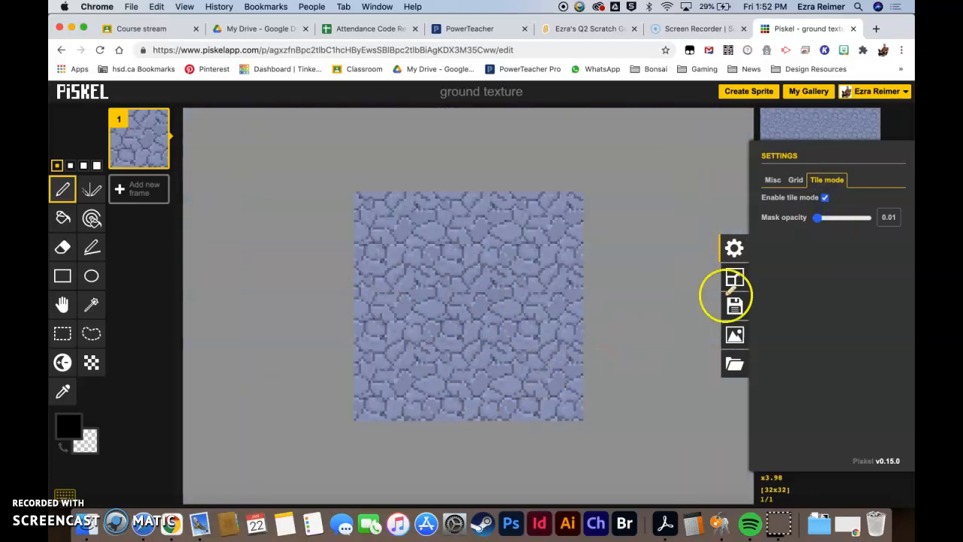
click(825, 197)
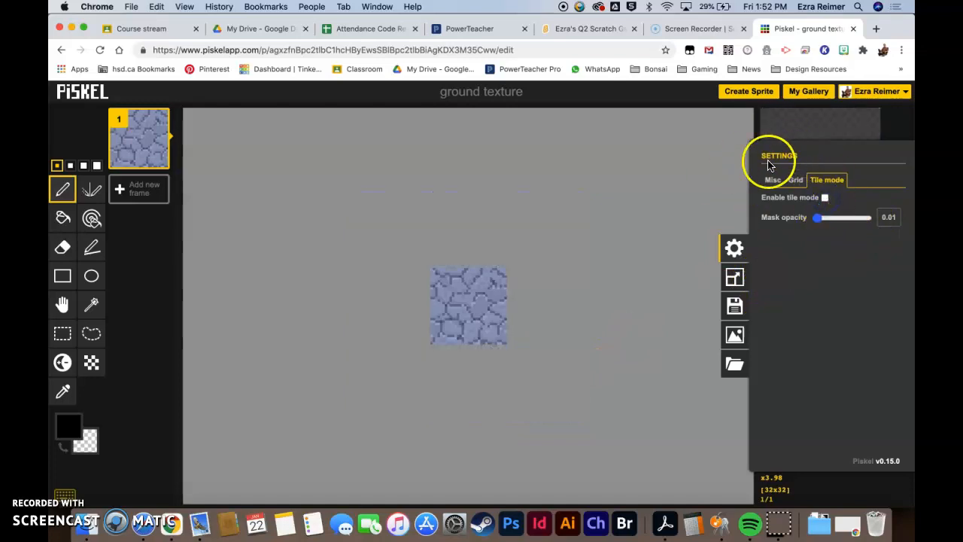
- Export the selected frame as a PNG at 6.0x scale (192 × 192)
click(737, 342)
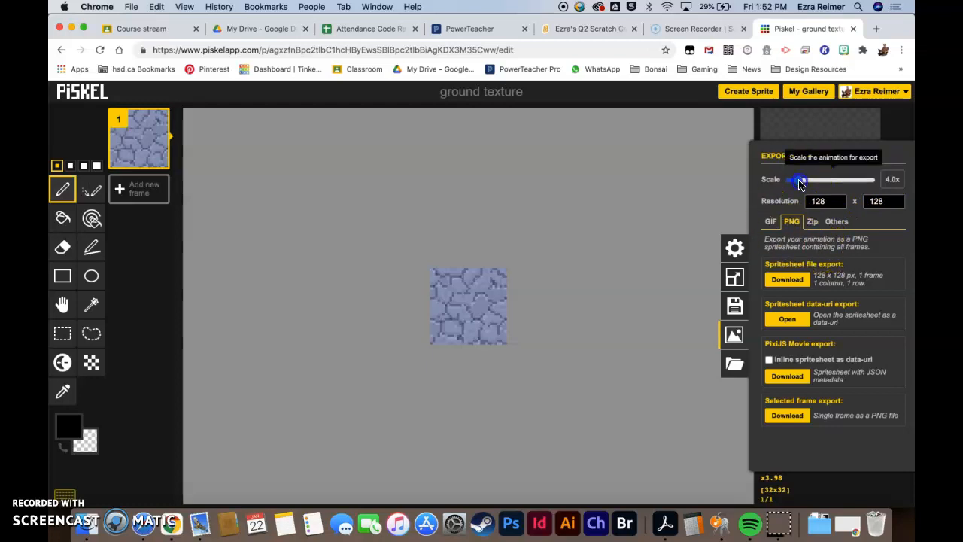
click(804, 182)
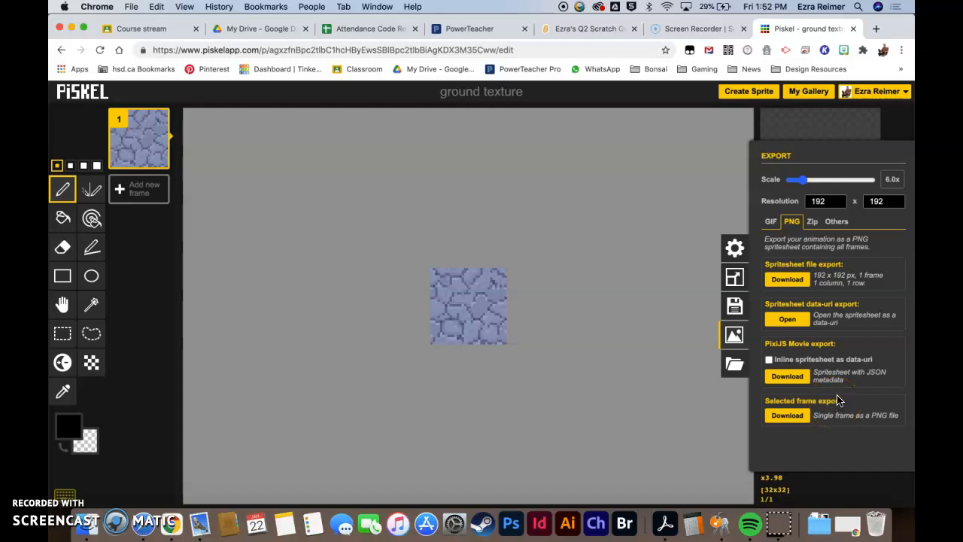
click(786, 418)
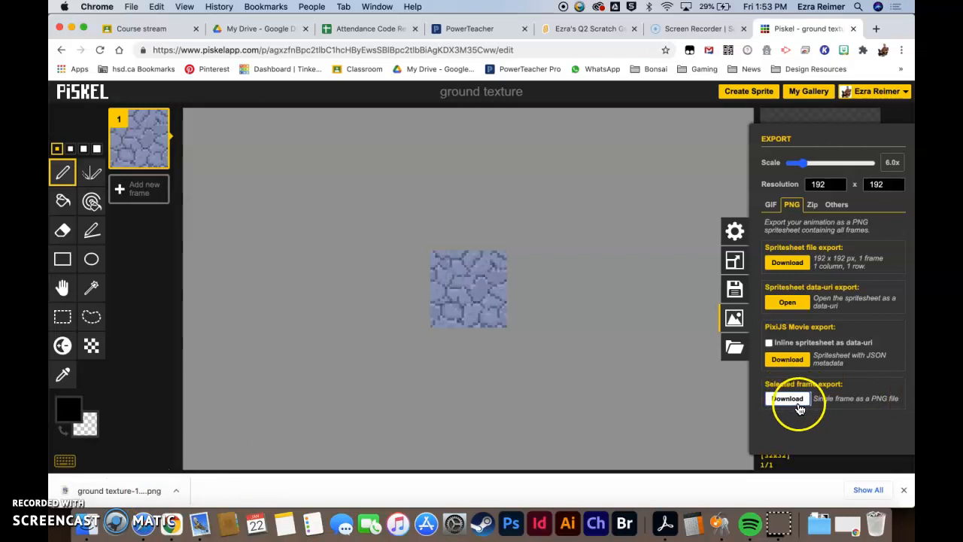
click(799, 406)
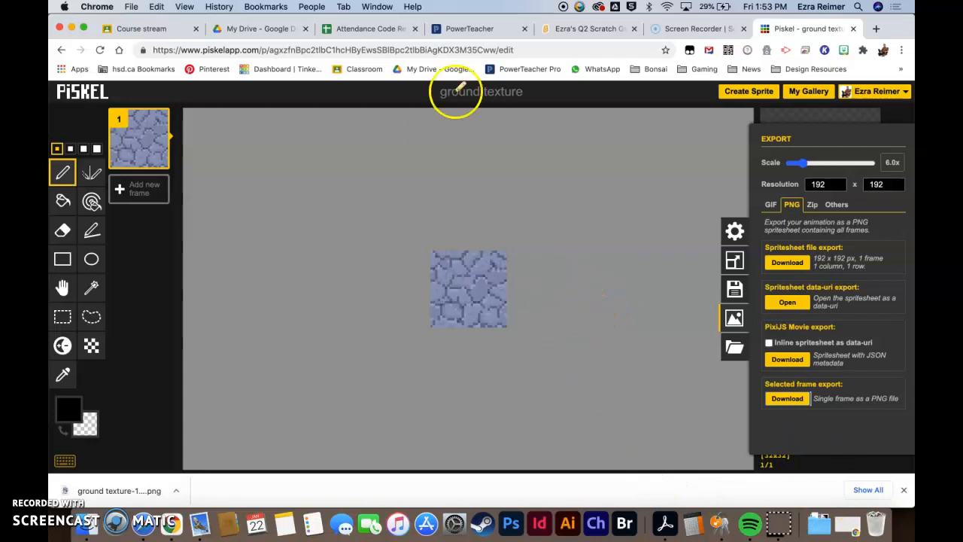
- Switch to the Scratch project and upload the downloaded ground texture PNG as a new costume for the level sprite
click(581, 29)
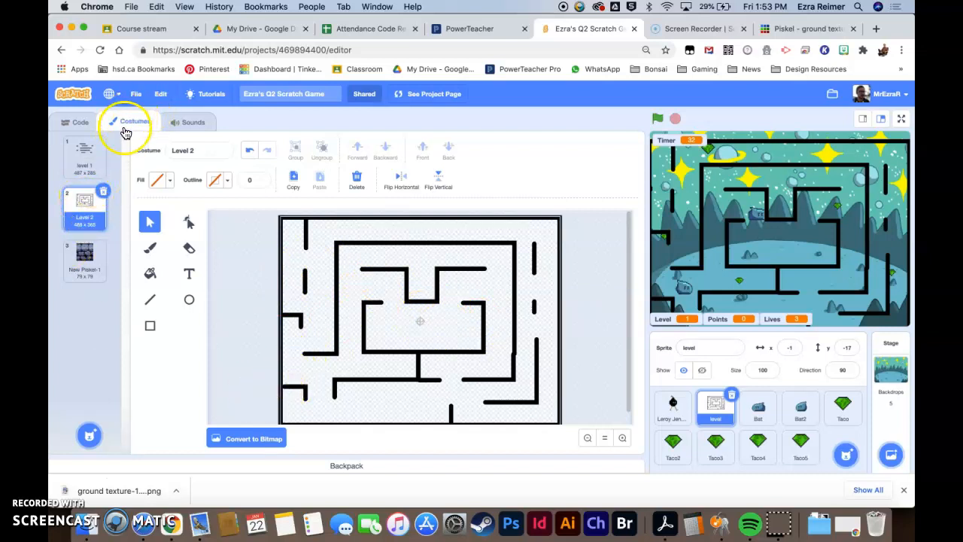
mouse_move(91, 437)
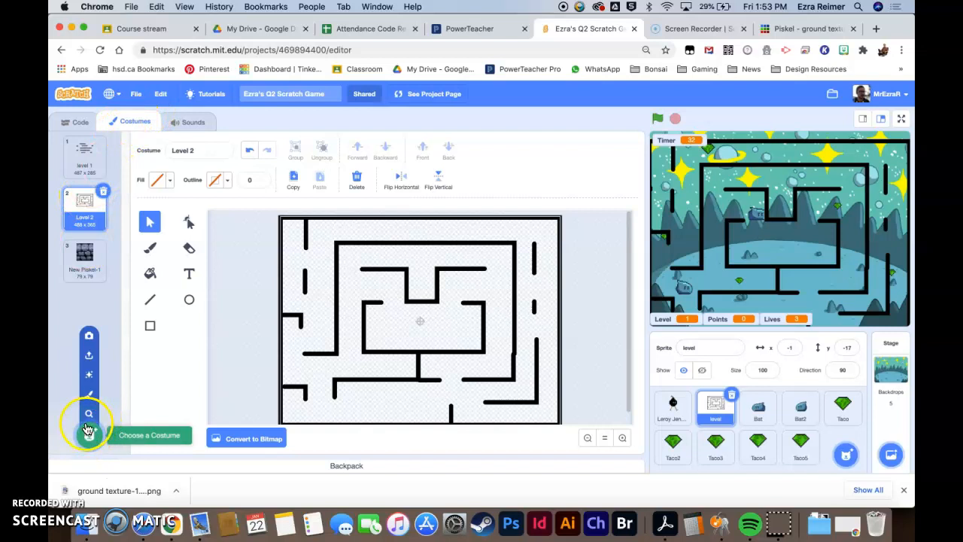
click(91, 357)
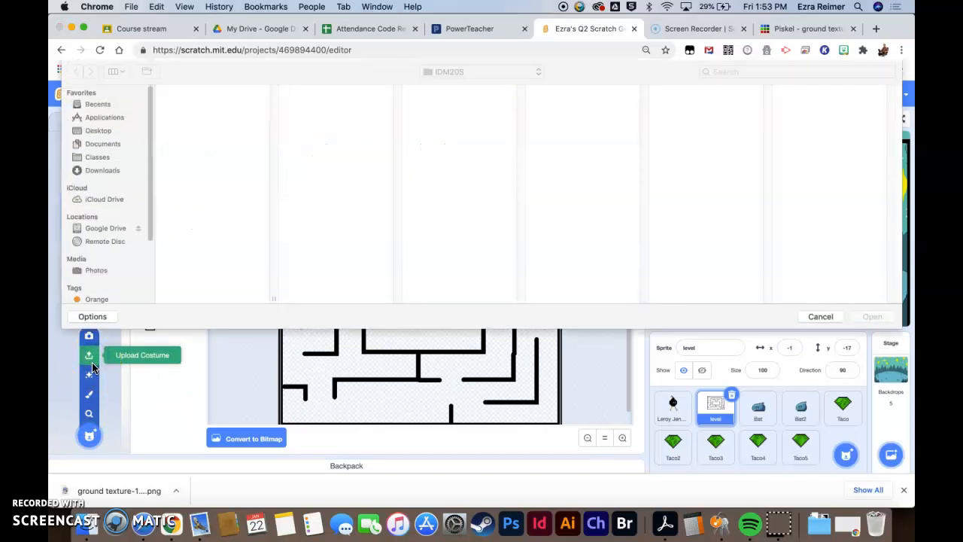
click(96, 170)
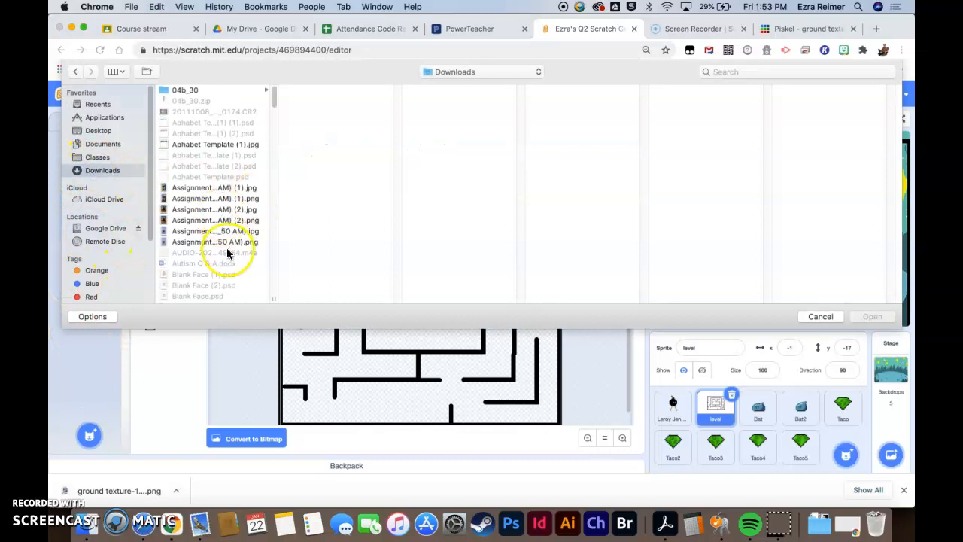
scroll(217, 247, down, 10)
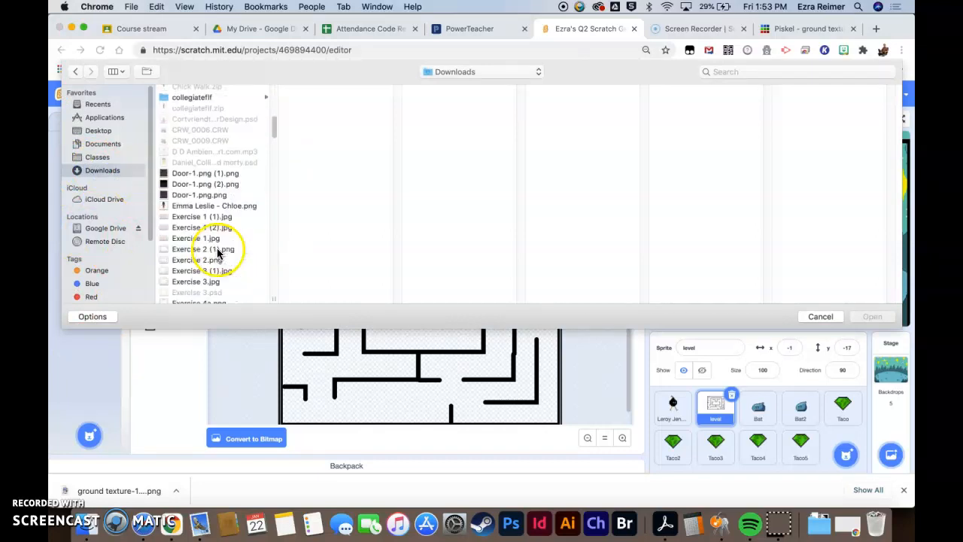
scroll(204, 243, down, 5)
click(196, 278)
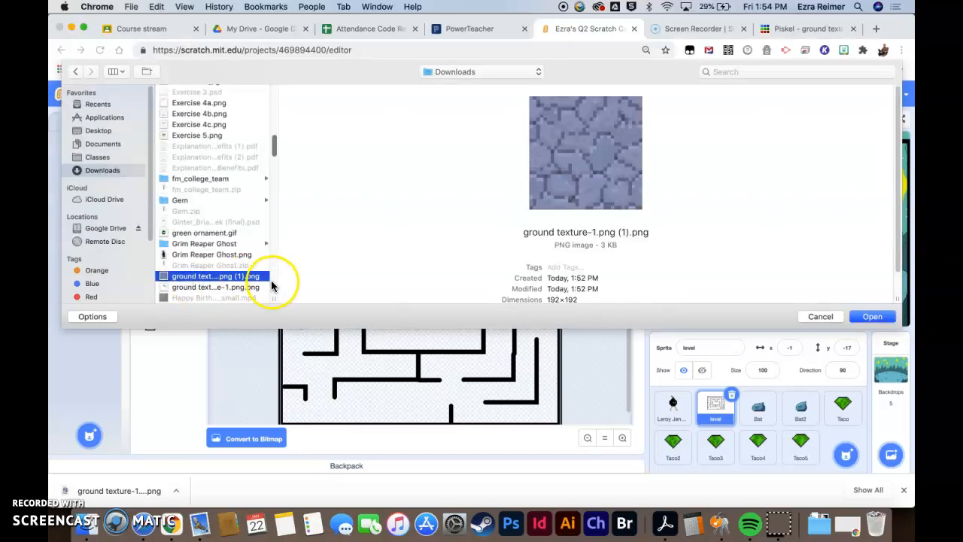
click(871, 317)
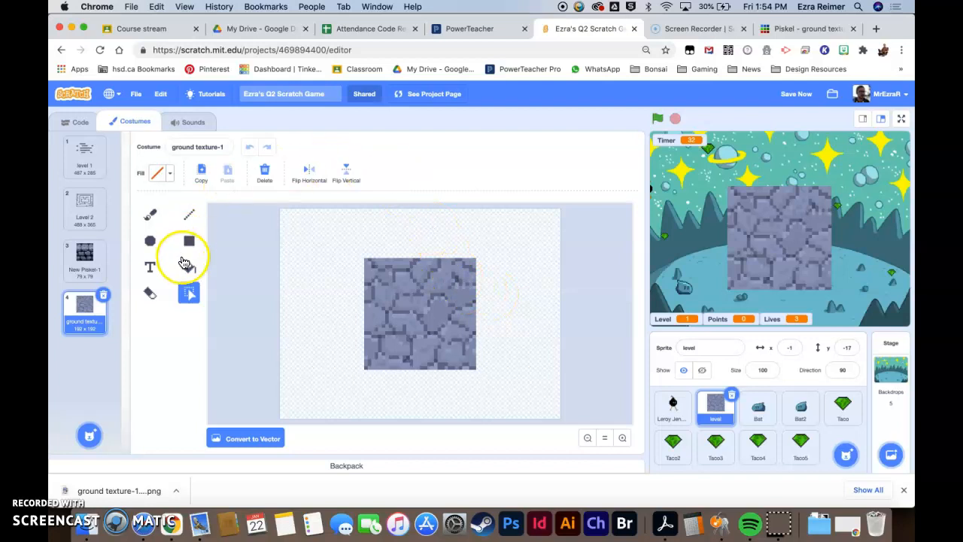
- Convert the ground texture costume to vector
click(267, 441)
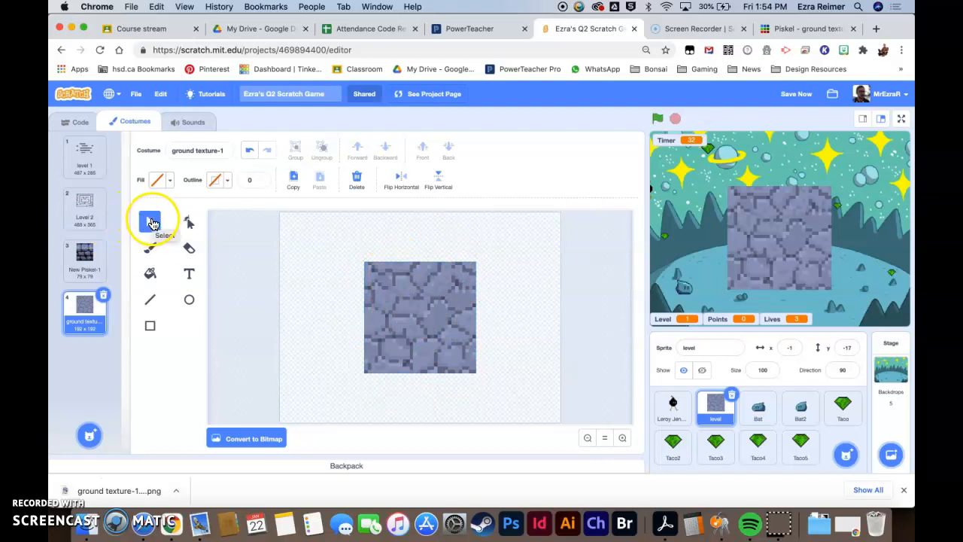
click(416, 307)
mouse_move(427, 322)
mouse_down()
mouse_move(387, 293)
mouse_move(436, 316)
mouse_move(450, 305)
mouse_move(461, 366)
mouse_move(441, 318)
mouse_move(426, 359)
mouse_move(427, 327)
mouse_up()
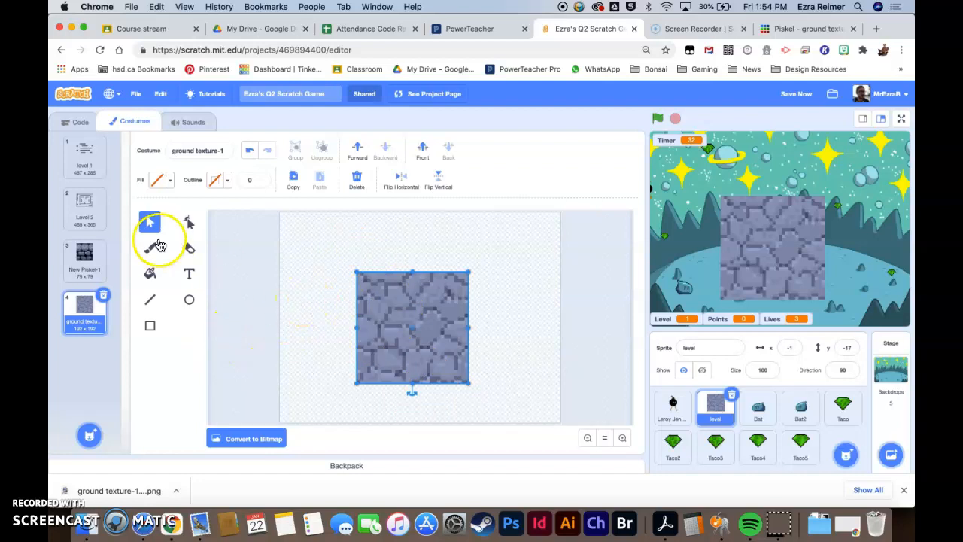
click(85, 205)
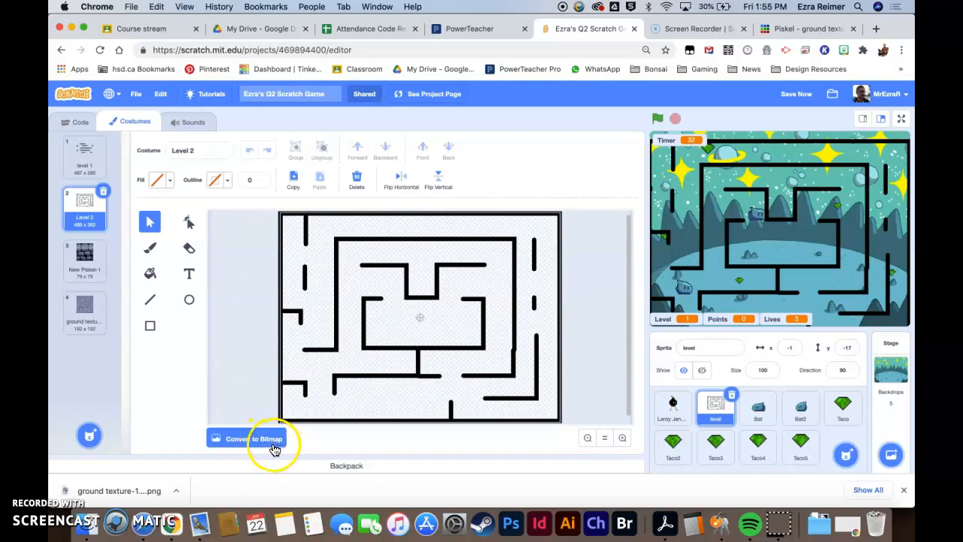
click(78, 313)
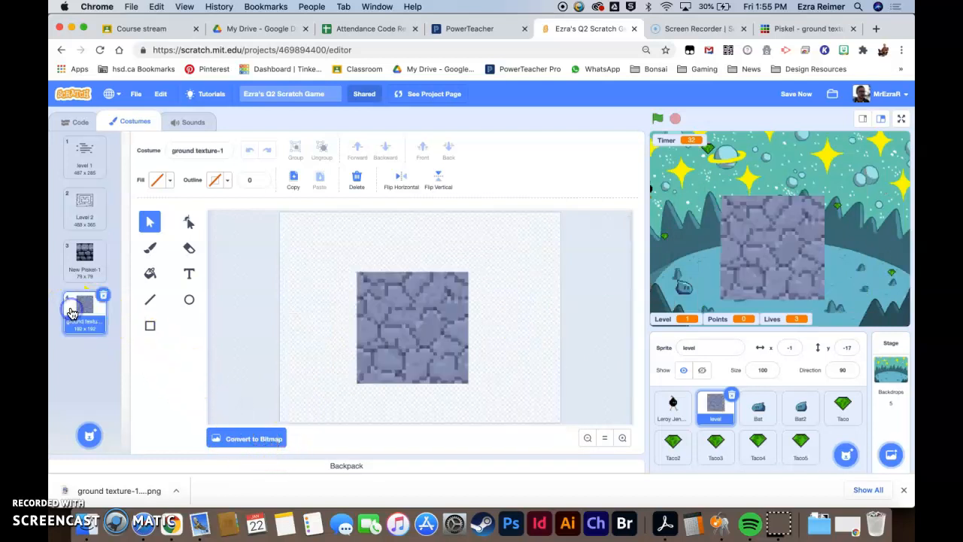
- Copy the texture image and paste it into the Level 2 maze costume
click(382, 308)
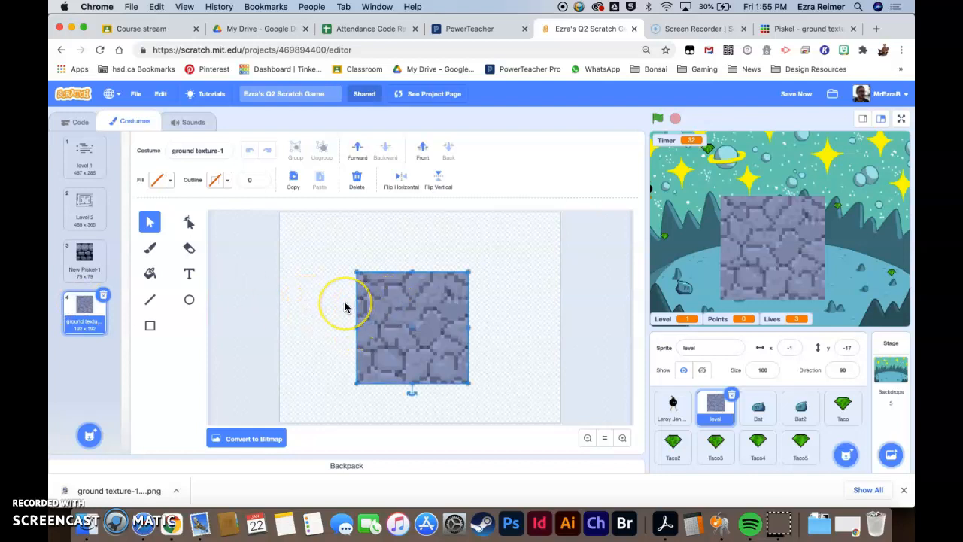
key(ctrl+c)
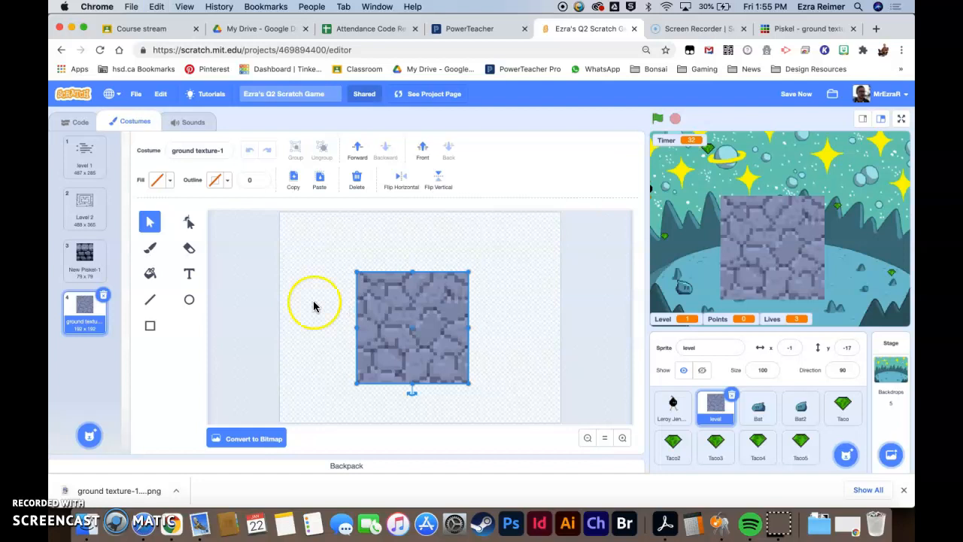
click(88, 213)
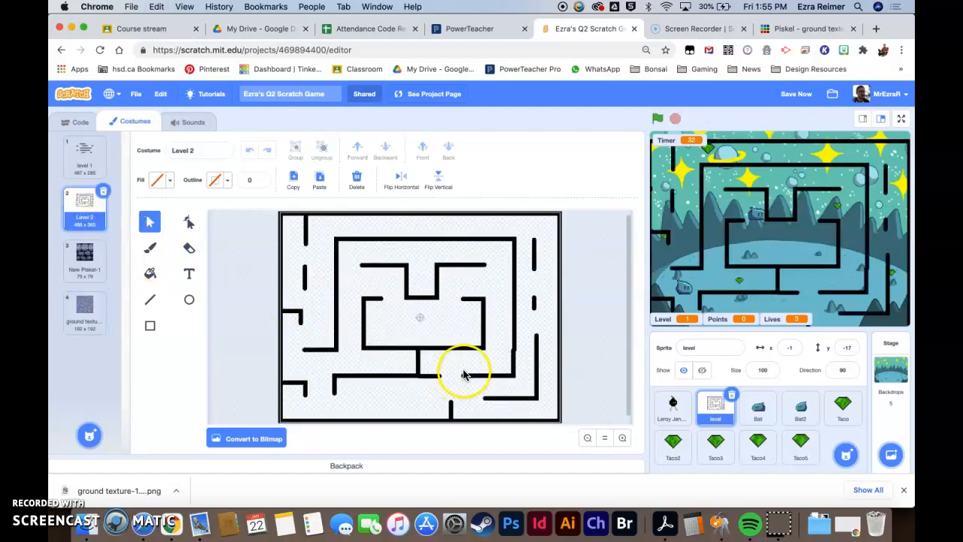
key(ctrl+v)
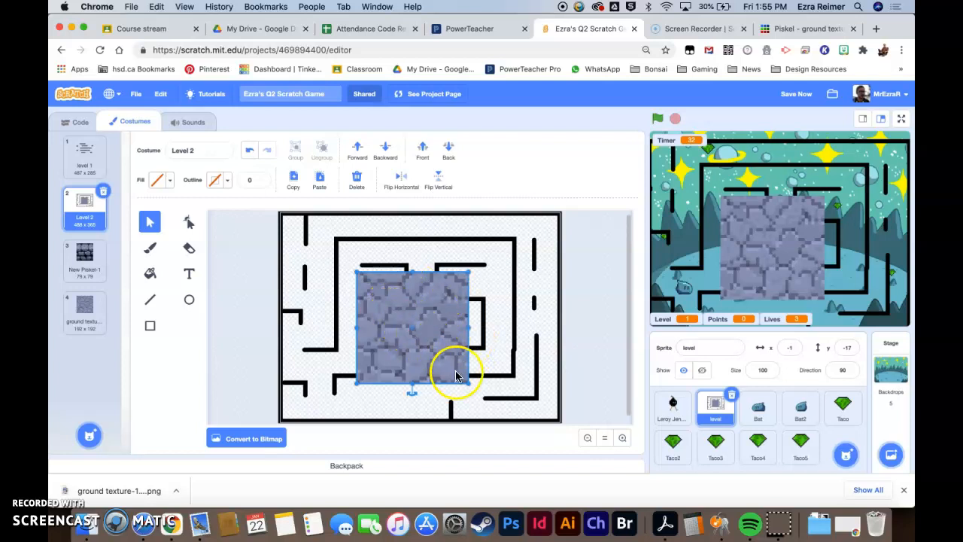
- Scale the pasted texture down to a small tile and position it at the start of the top wall
drag(471, 383, 381, 289)
click(622, 437)
click(622, 437)
click(623, 438)
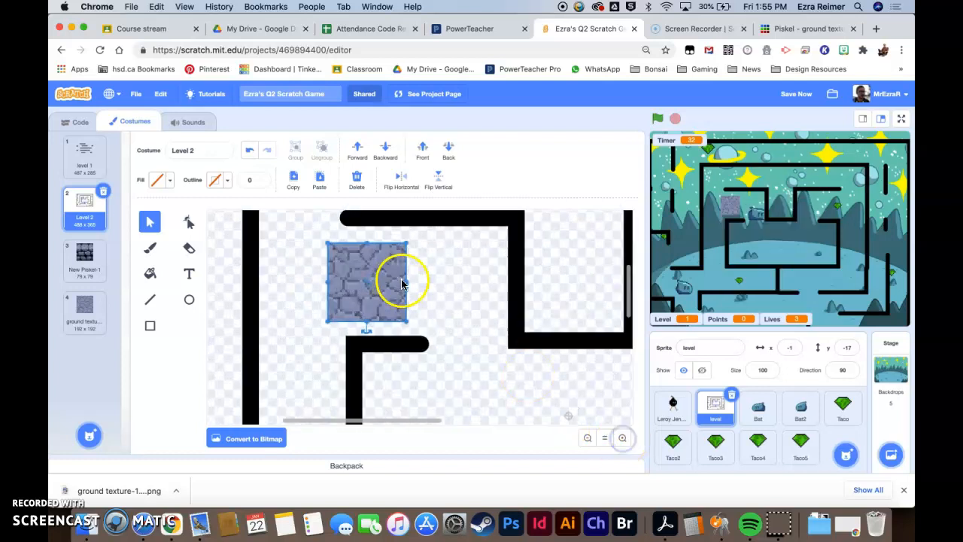
drag(406, 322, 360, 280)
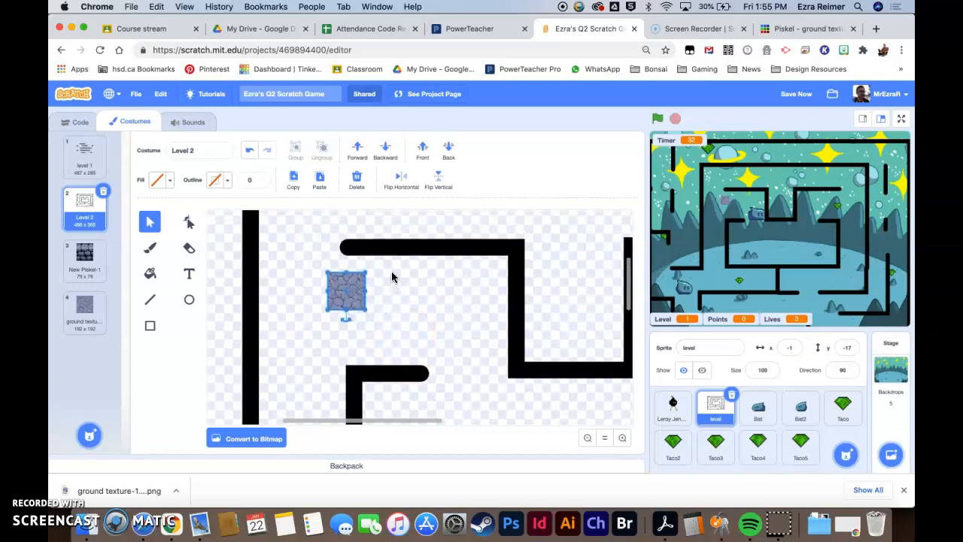
scroll(392, 277, up, 1)
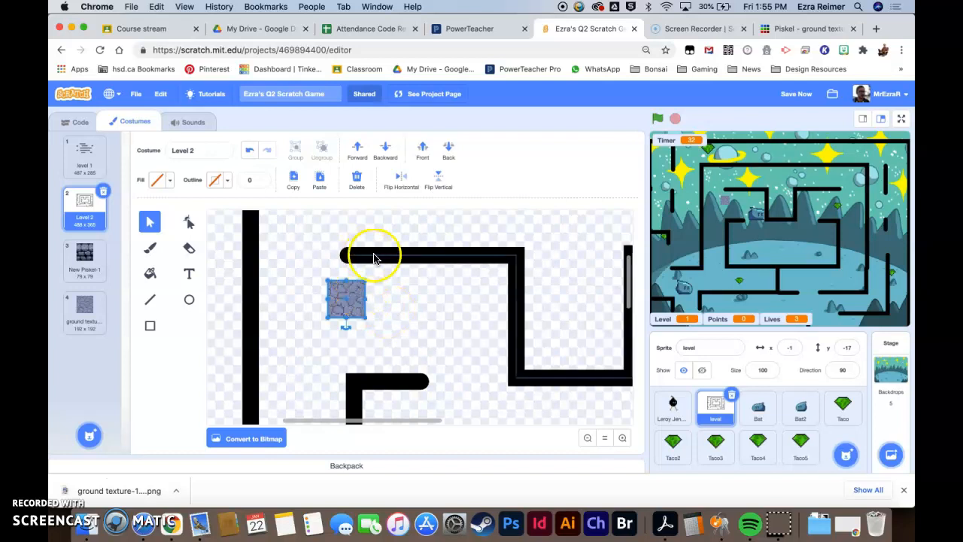
drag(342, 304, 358, 262)
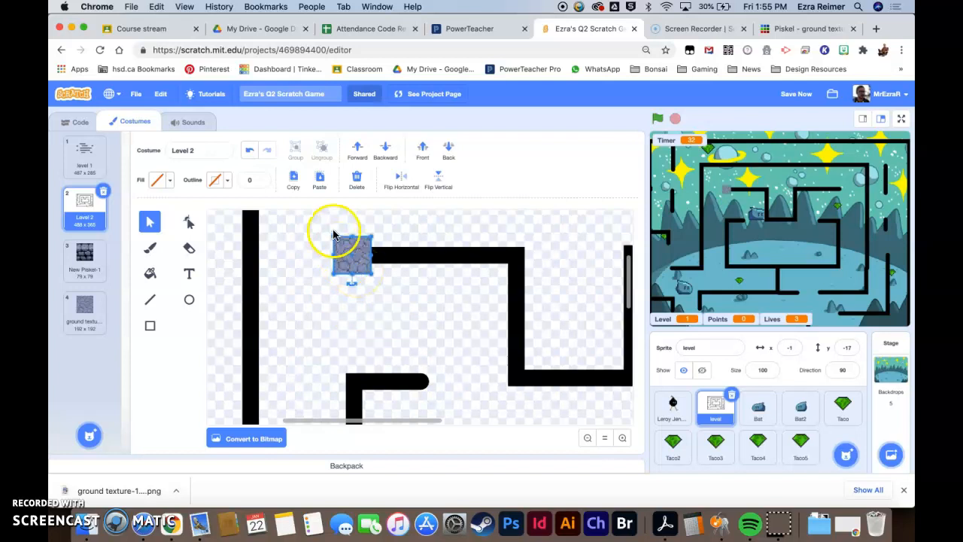
- Duplicate the tile and place the copy beside it along the wall
click(291, 180)
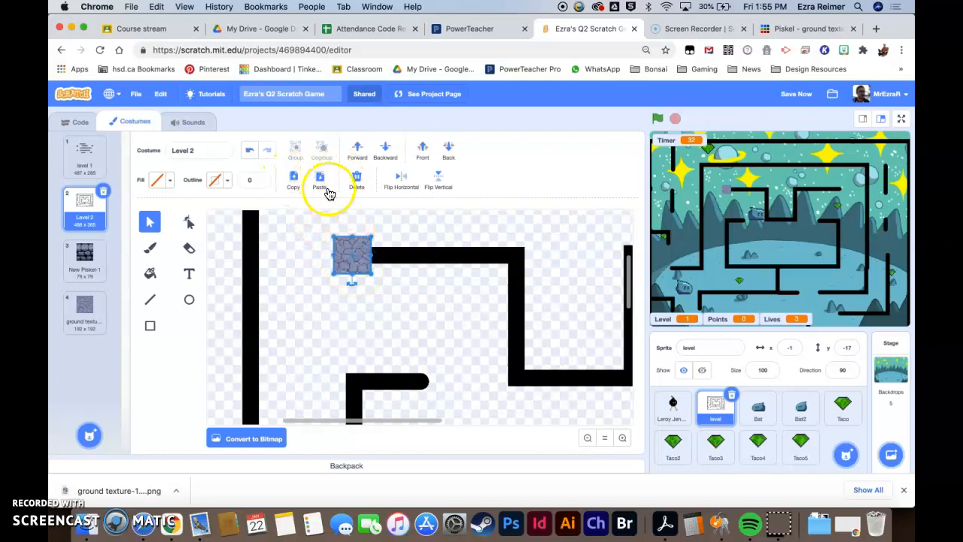
click(320, 181)
drag(350, 243, 380, 259)
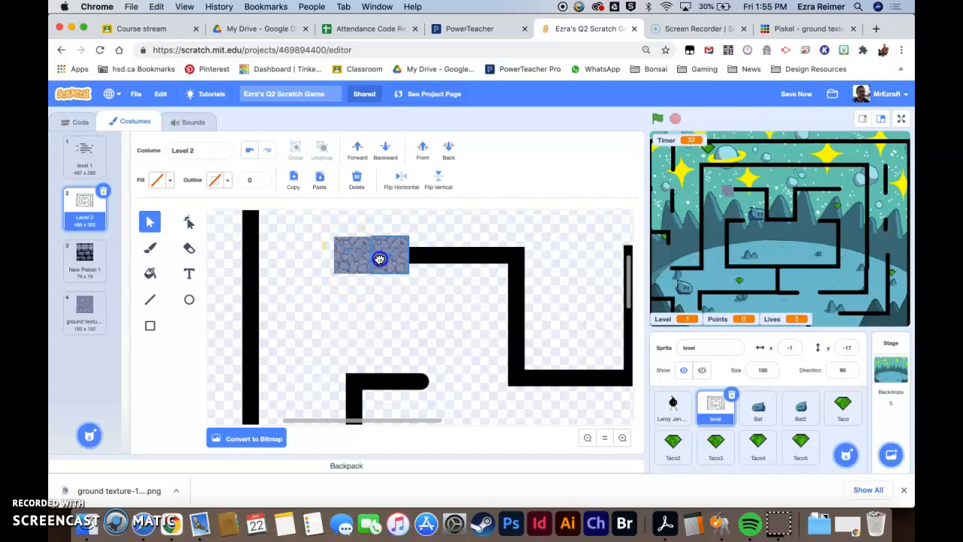
- Move another tile copy rightward to lengthen the texture strip along the top wall
click(403, 300)
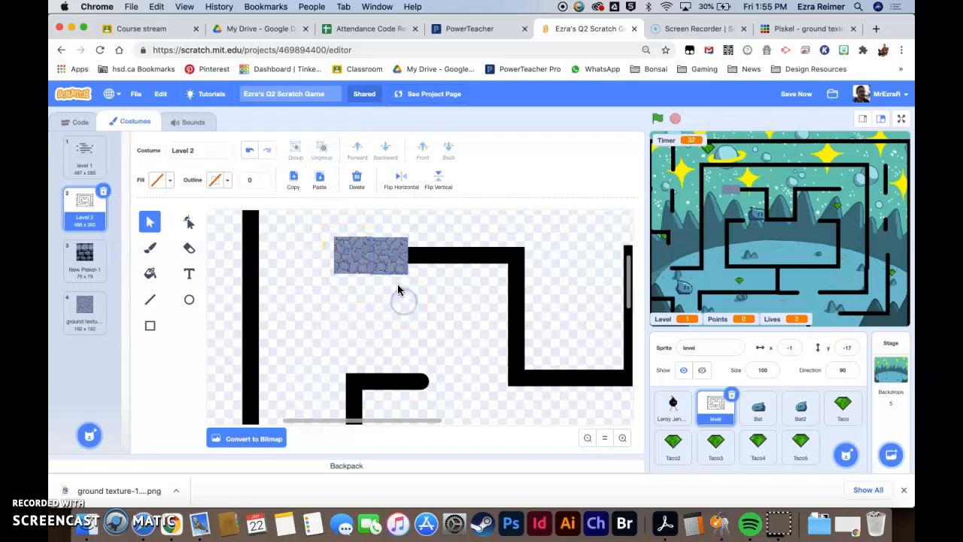
click(421, 303)
click(390, 261)
click(388, 261)
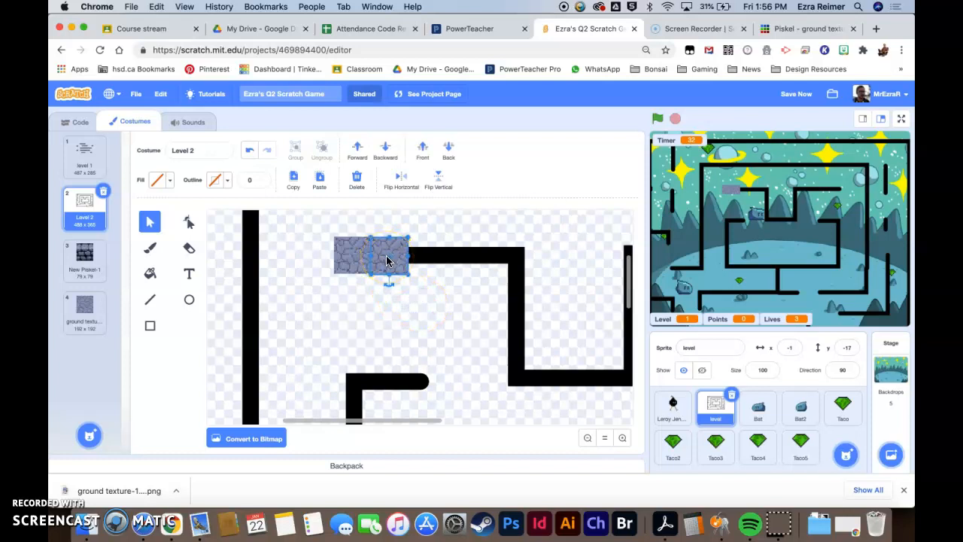
drag(378, 258, 415, 256)
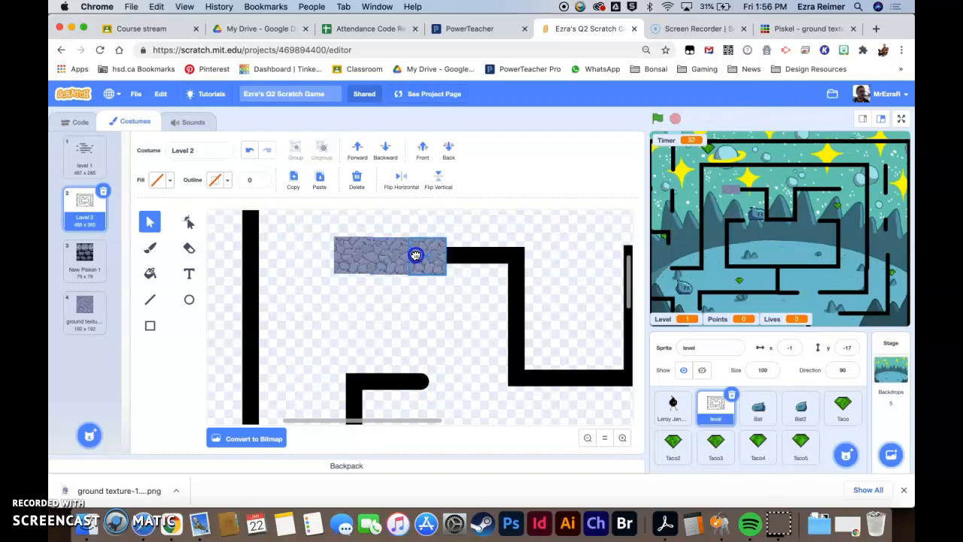
mouse_move(415, 255)
mouse_down()
mouse_move(451, 256)
mouse_move(308, 255)
mouse_move(425, 258)
mouse_move(413, 260)
mouse_up()
- Extend the texture strip further right to cover the top wall up to its corner
click(432, 260)
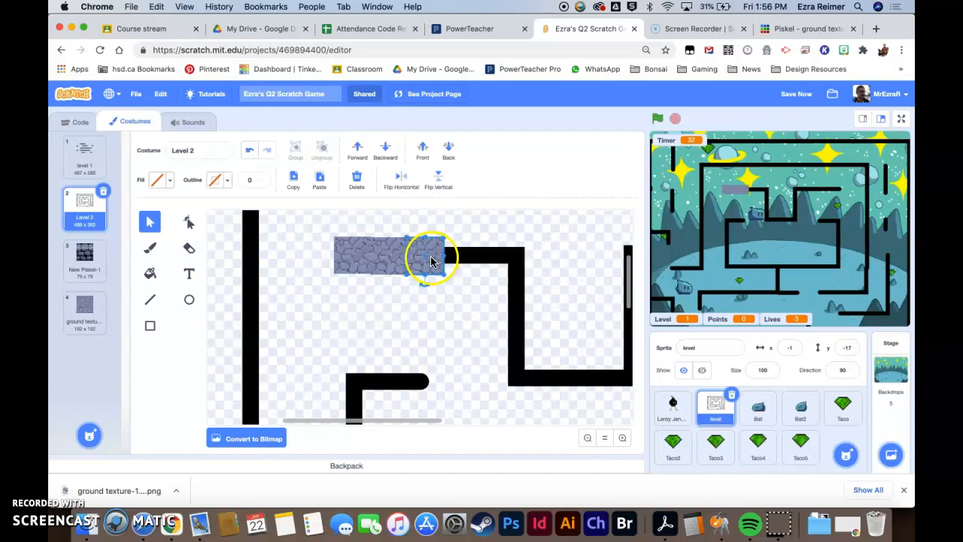
click(468, 261)
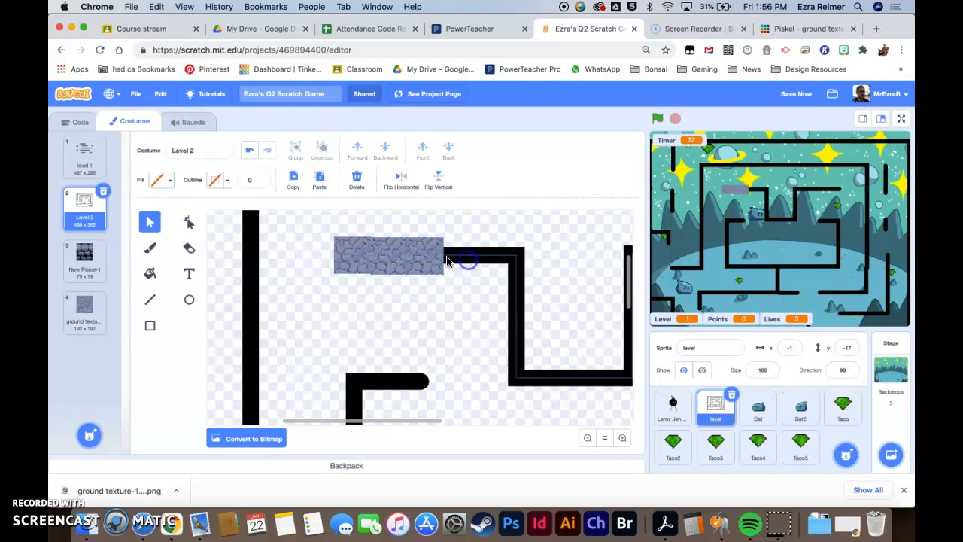
drag(423, 261, 504, 263)
click(500, 299)
click(514, 270)
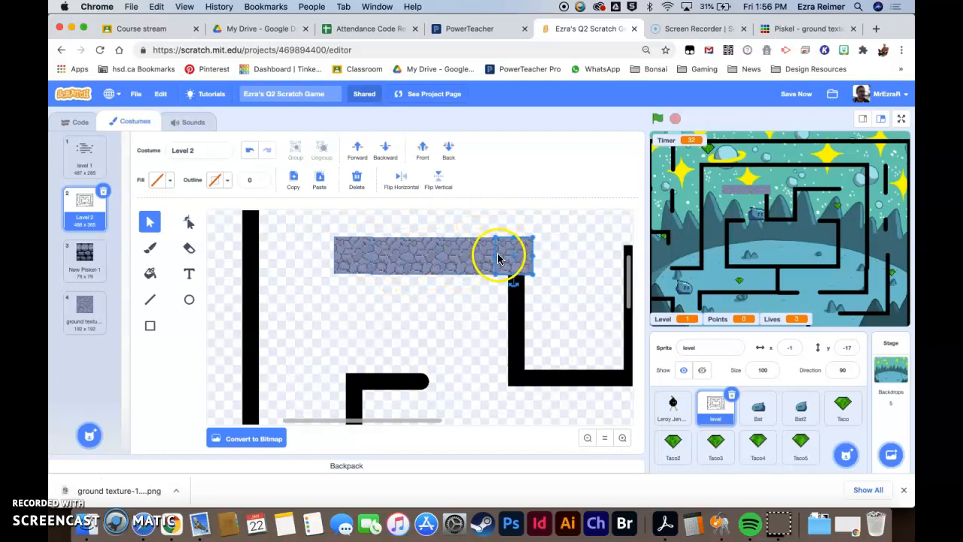
- Select all the tiles of the top wall strip and group them together
shift+click(484, 255)
shift+click(459, 256)
shift+click(429, 258)
shift+click(393, 256)
shift+click(351, 256)
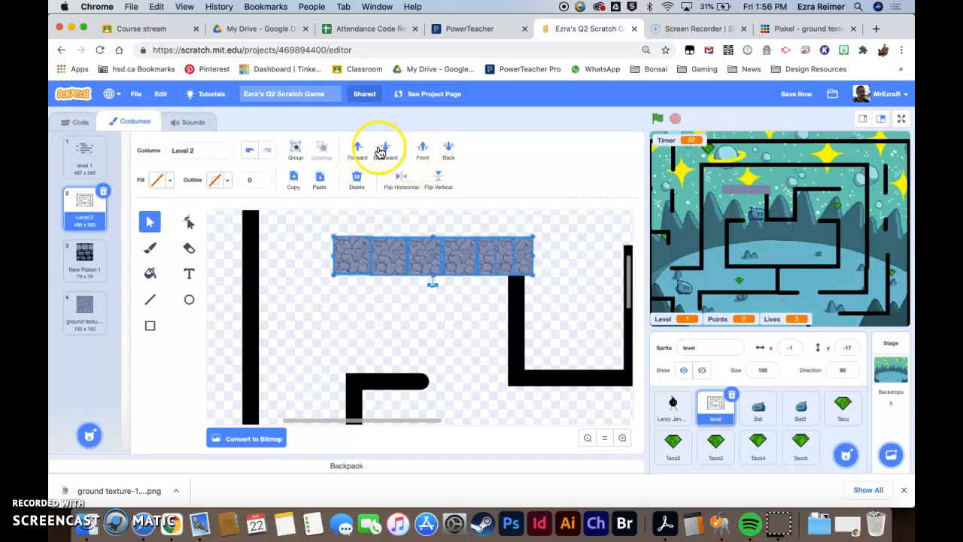
click(295, 152)
- Try moving the grouped strip leftward, then undo the move
click(366, 309)
click(400, 260)
drag(432, 265, 353, 268)
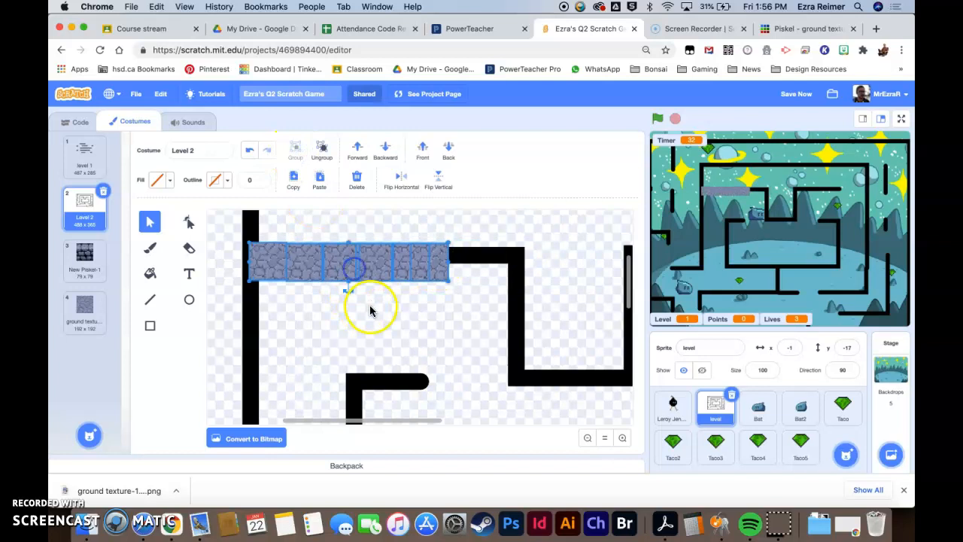
key(super+z)
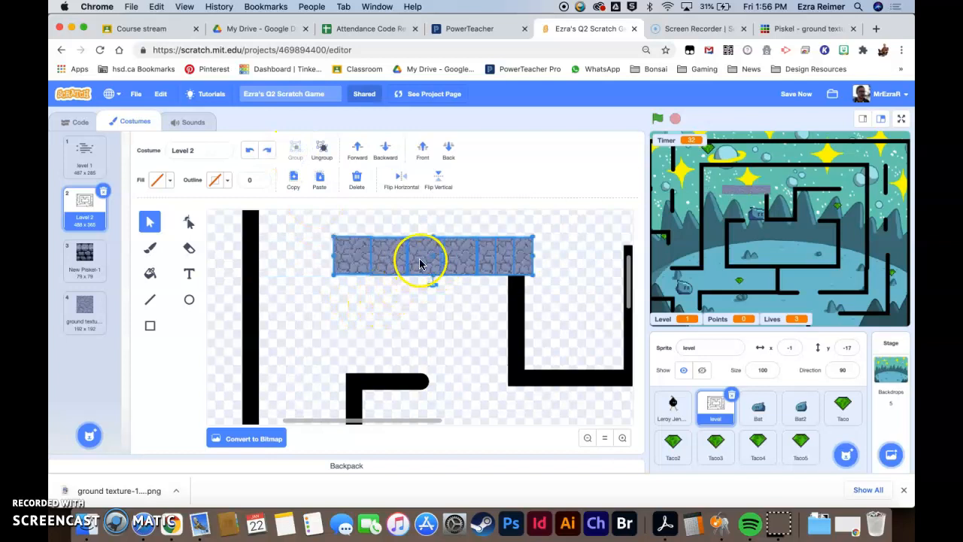
- Duplicate the grouped strip twice and place the copies over two inner horizontal walls of the maze
mouse_move(419, 264)
mouse_down()
mouse_move(409, 339)
mouse_move(420, 354)
mouse_move(422, 402)
mouse_up()
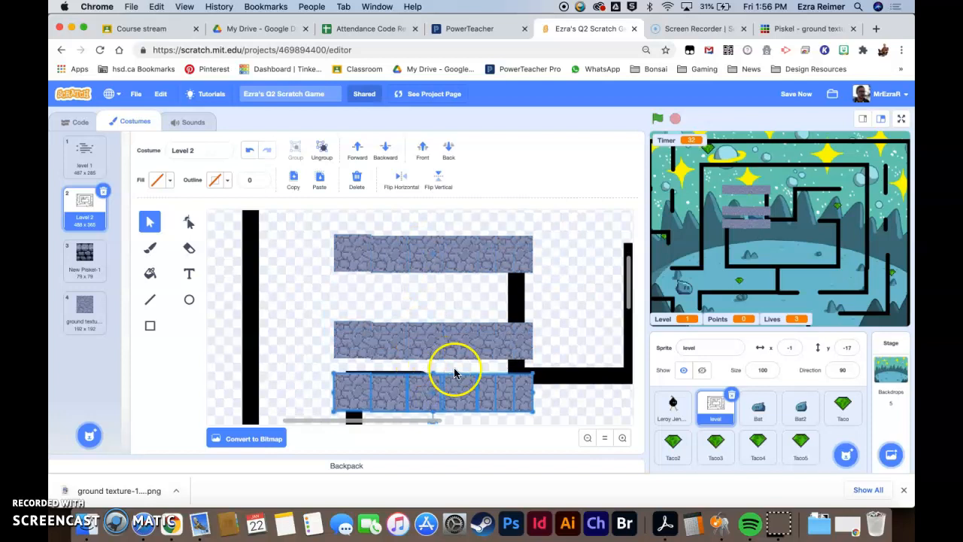
click(587, 441)
drag(419, 365, 565, 318)
drag(430, 390, 481, 282)
- Duplicate part of the upper inner strip and extend it rightward to reach that wall's corner
shift+click(395, 274)
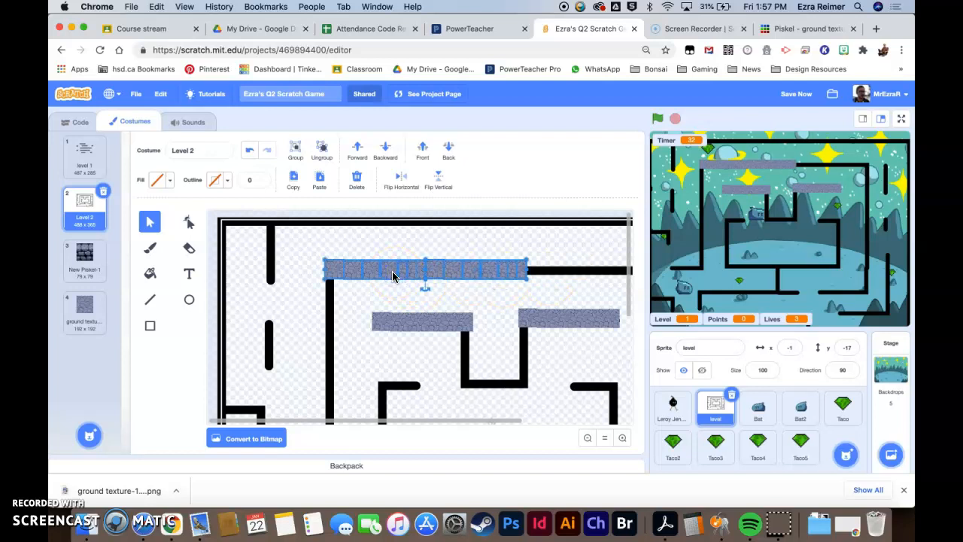
click(410, 245)
click(295, 151)
click(404, 258)
drag(361, 263, 537, 275)
click(622, 437)
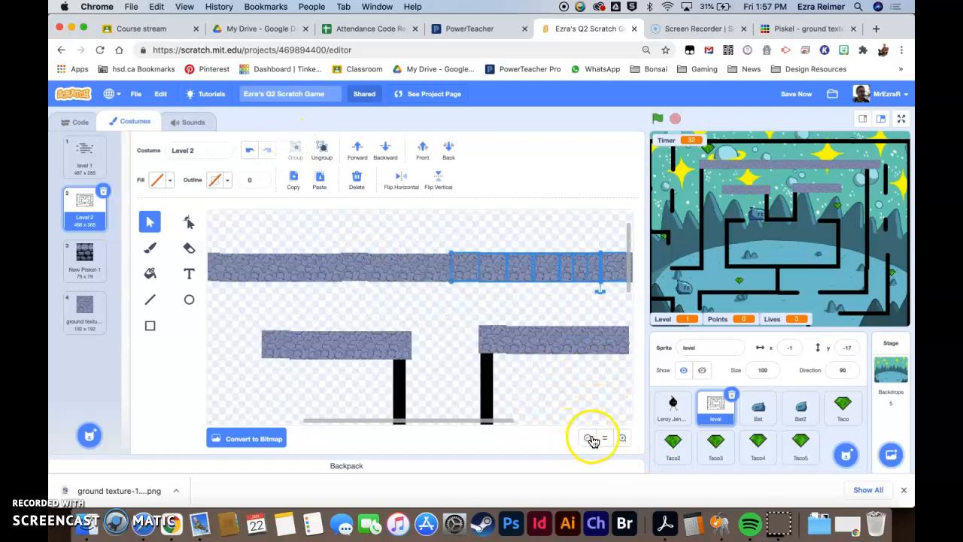
click(589, 436)
click(588, 436)
drag(511, 249, 501, 244)
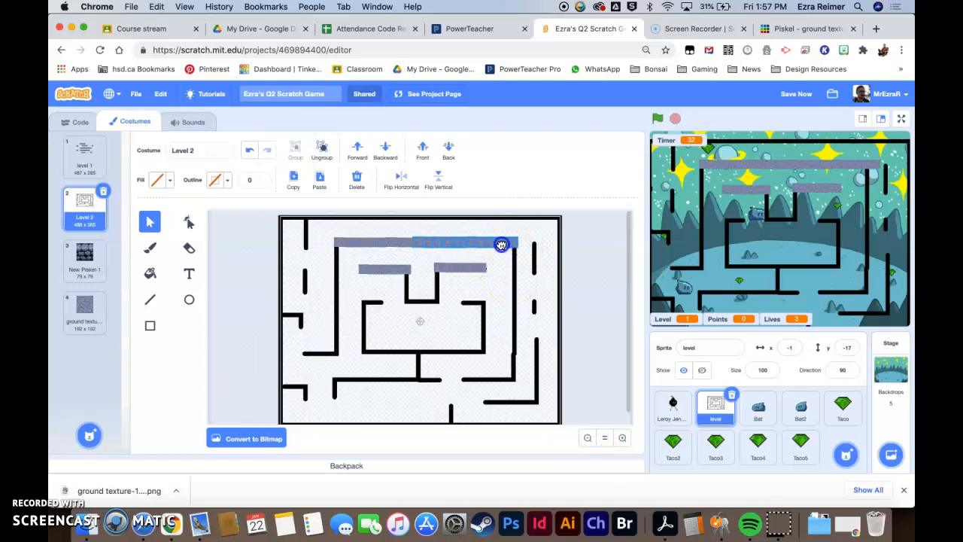
click(622, 437)
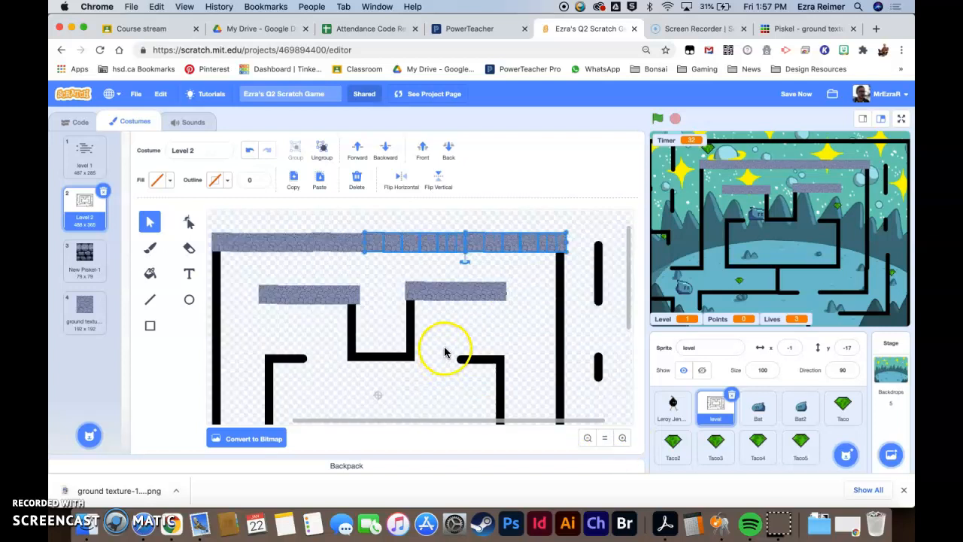
- Ungroup the right inner strip and stretch one of its tiles down over the vertical wall below it
click(441, 294)
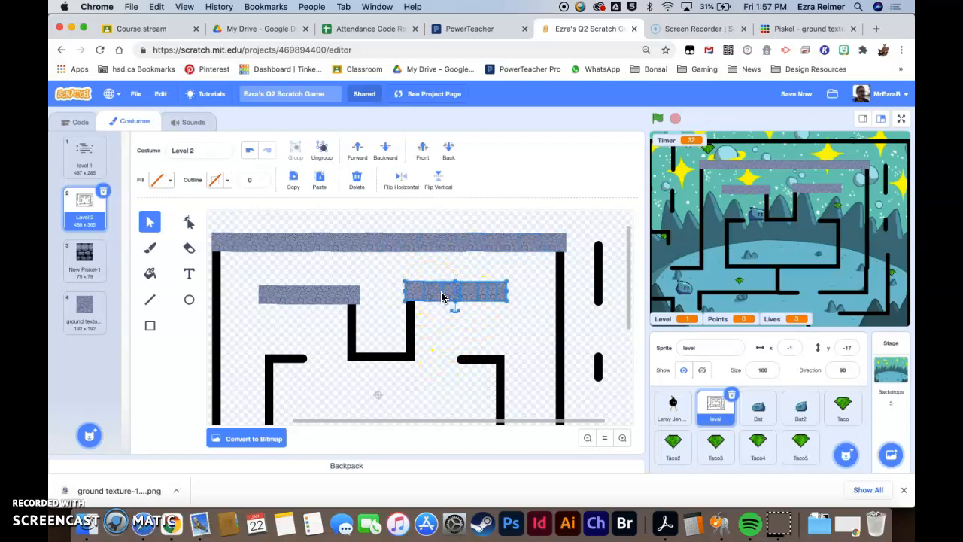
click(323, 163)
click(473, 355)
click(422, 292)
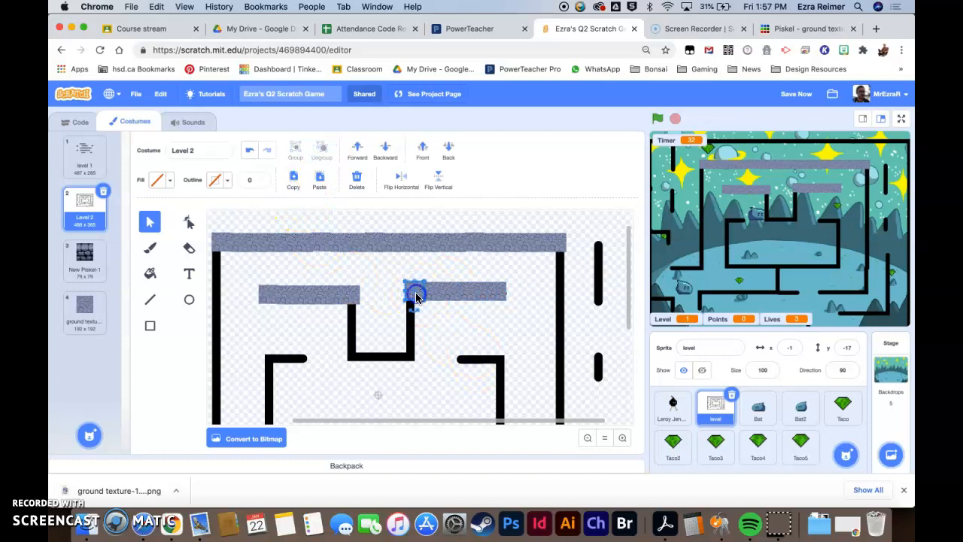
drag(412, 295, 413, 314)
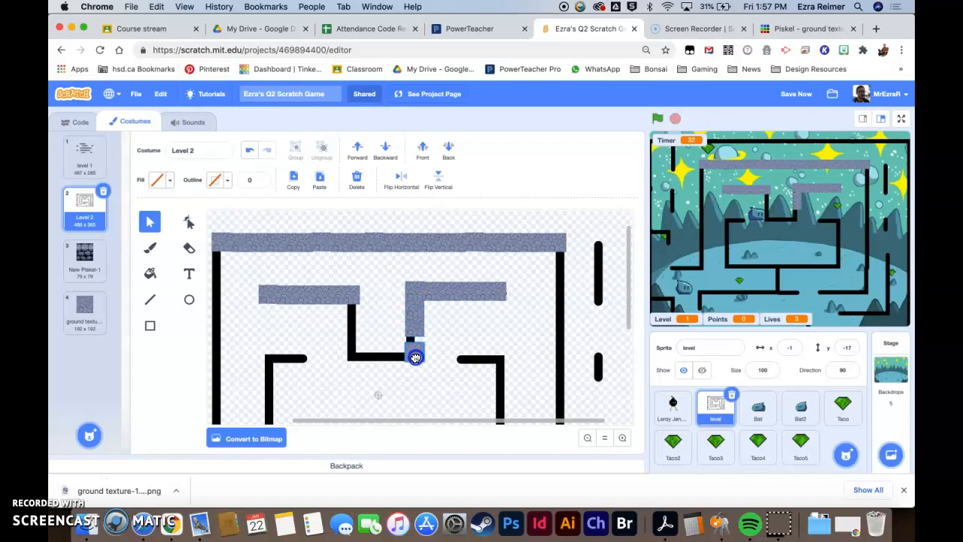
mouse_move(422, 340)
mouse_down()
mouse_move(414, 316)
mouse_move(411, 325)
mouse_up()
- Duplicate the vertical tile and place copies on the left inner wall's drop and the right vertical wall
shift+click(419, 342)
click(295, 150)
drag(419, 324, 556, 280)
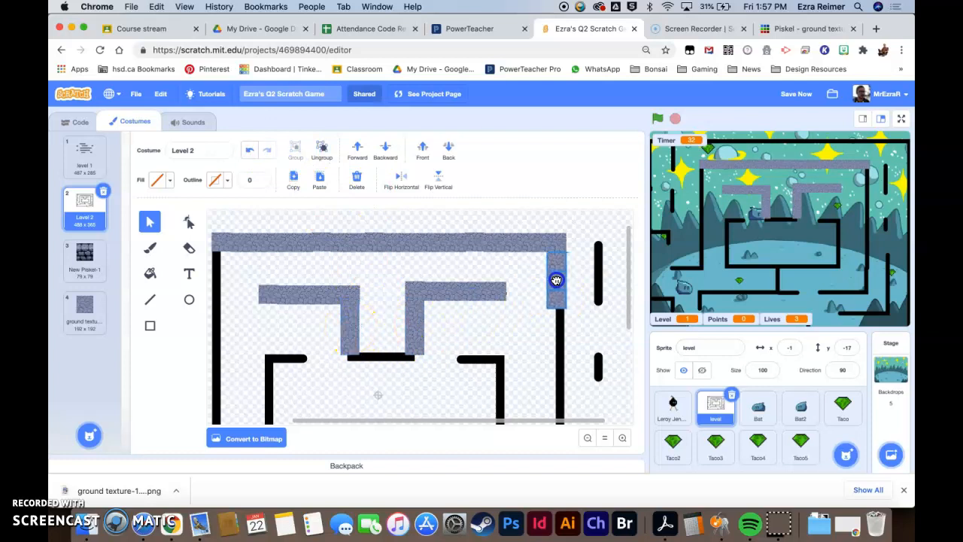
click(588, 437)
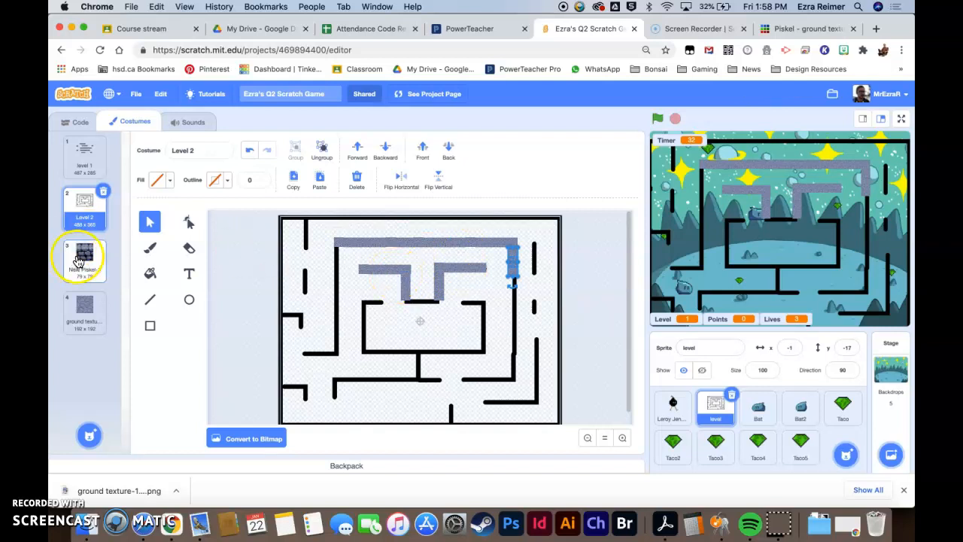
- Copy the brick tile from the New Piskel-1 costume and paste it along the lower inner wall in Level 2
click(82, 258)
click(336, 275)
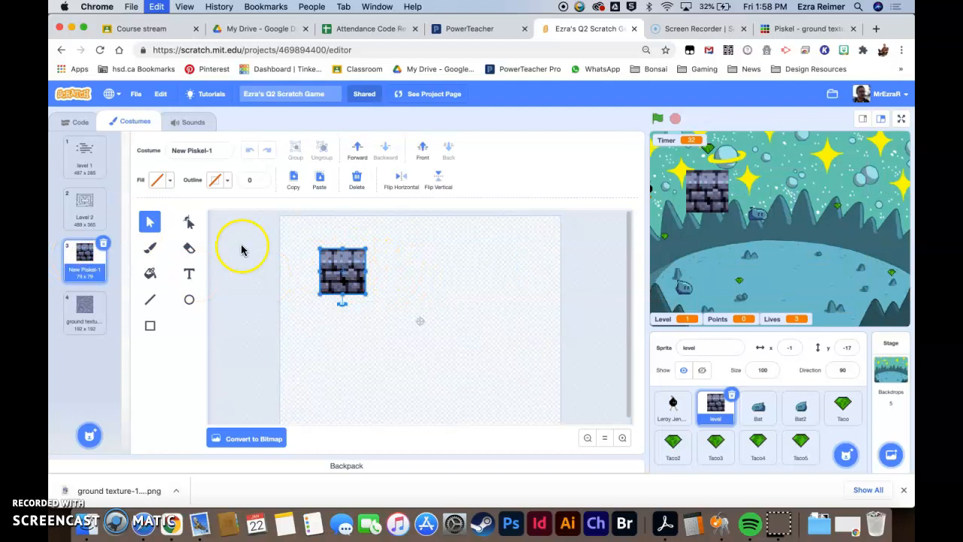
click(85, 205)
key(super+v)
drag(376, 286, 547, 340)
click(623, 437)
click(622, 437)
click(364, 312)
click(505, 373)
click(457, 333)
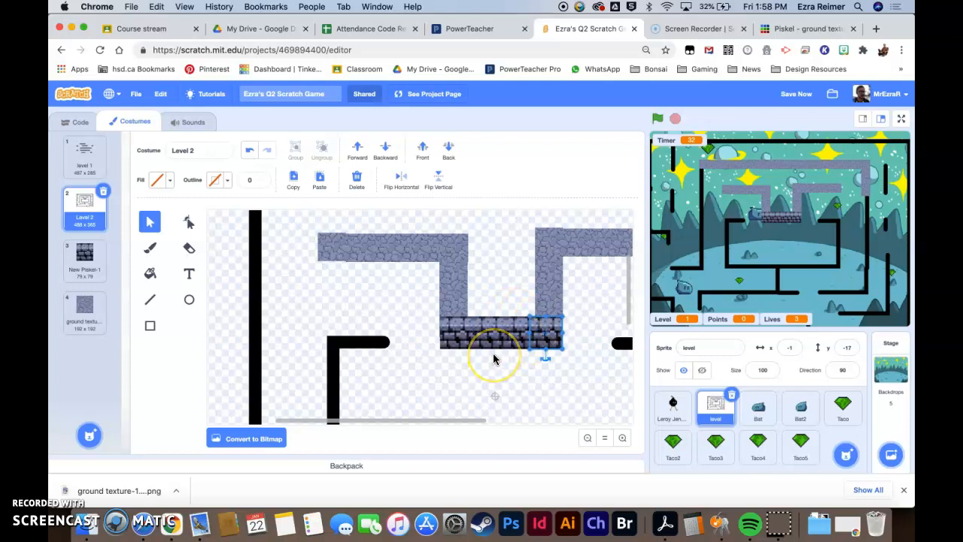
- Delete all the pasted brick tiles from the Level 2 costume
key(BackSpace)
click(517, 334)
key(BackSpace)
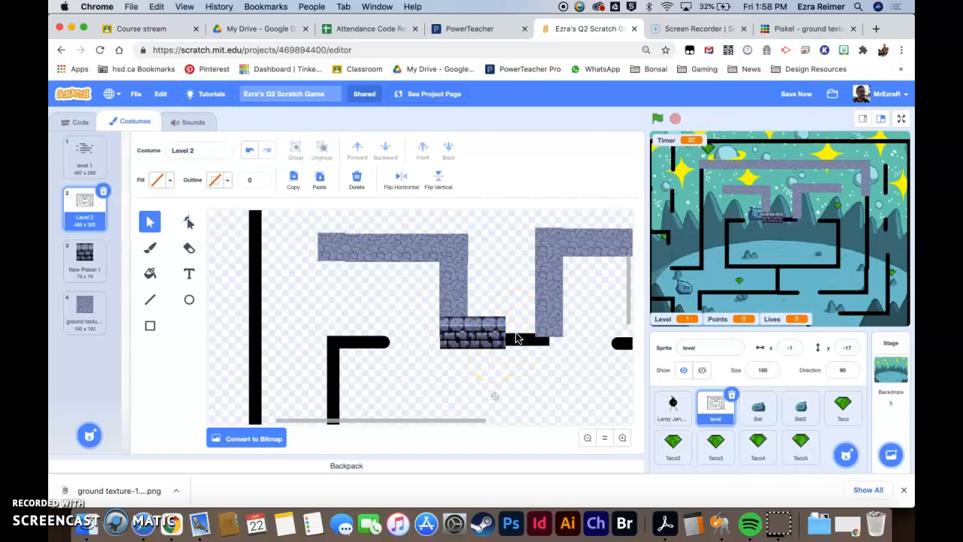
click(497, 339)
key(BackSpace)
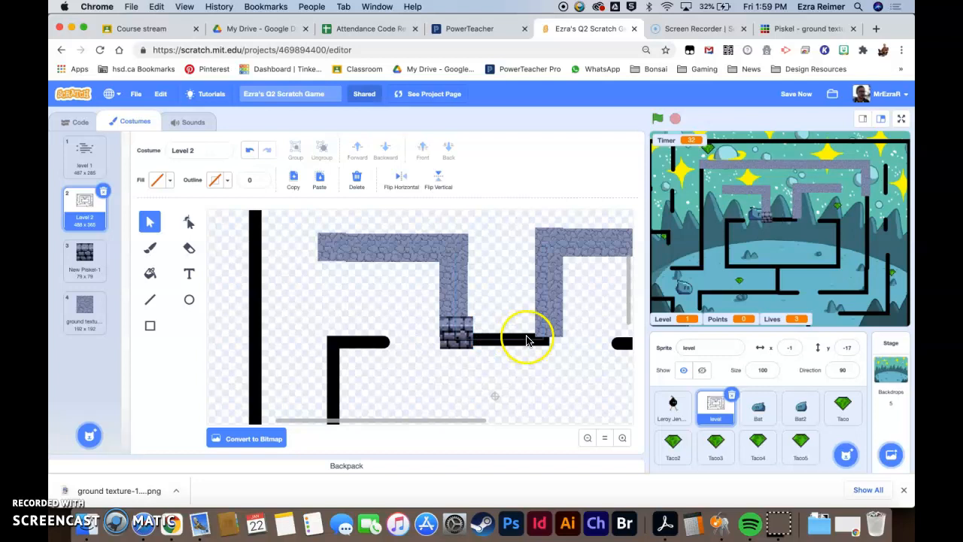
click(462, 343)
key(BackSpace)
click(431, 323)
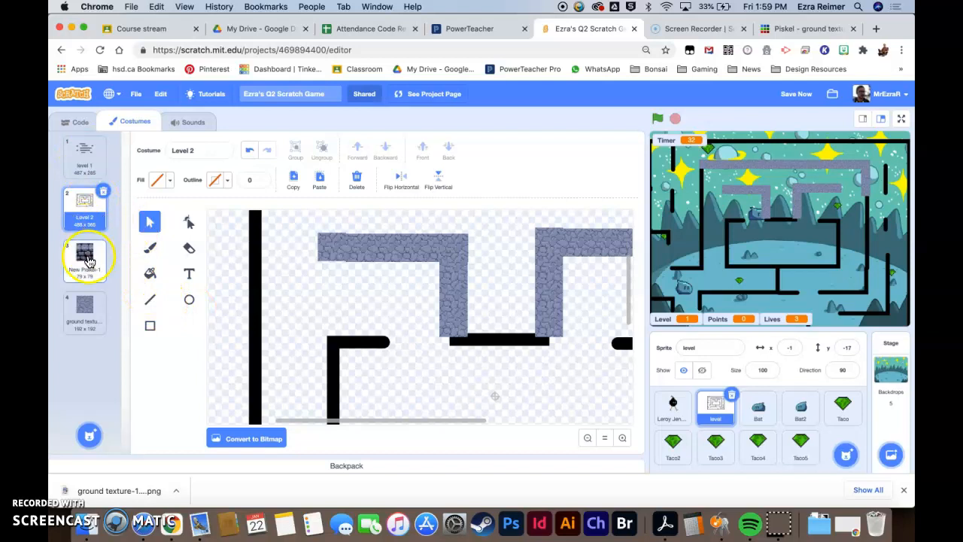
- Delete the New Piskel-1 and ground texture-1 costumes, leaving only the level costumes
click(88, 263)
click(84, 308)
click(83, 258)
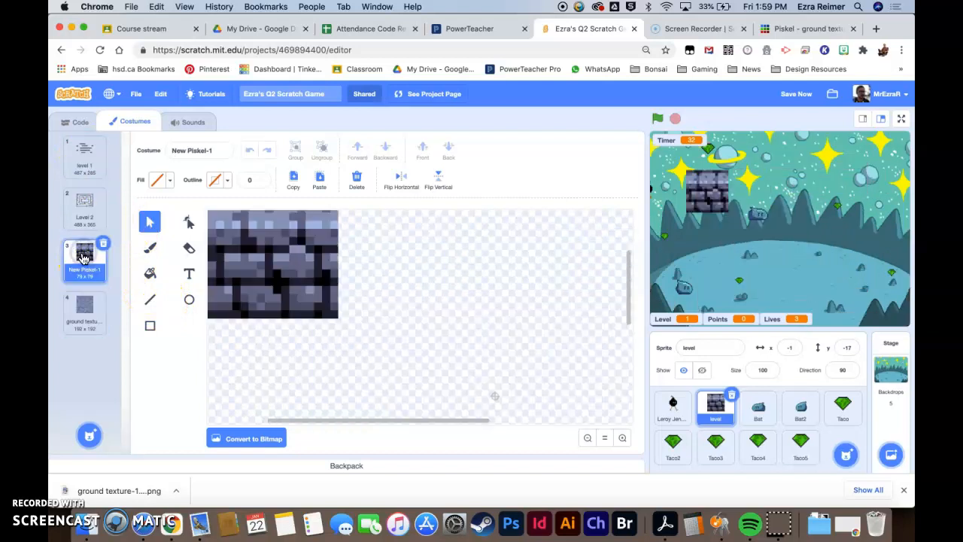
click(83, 305)
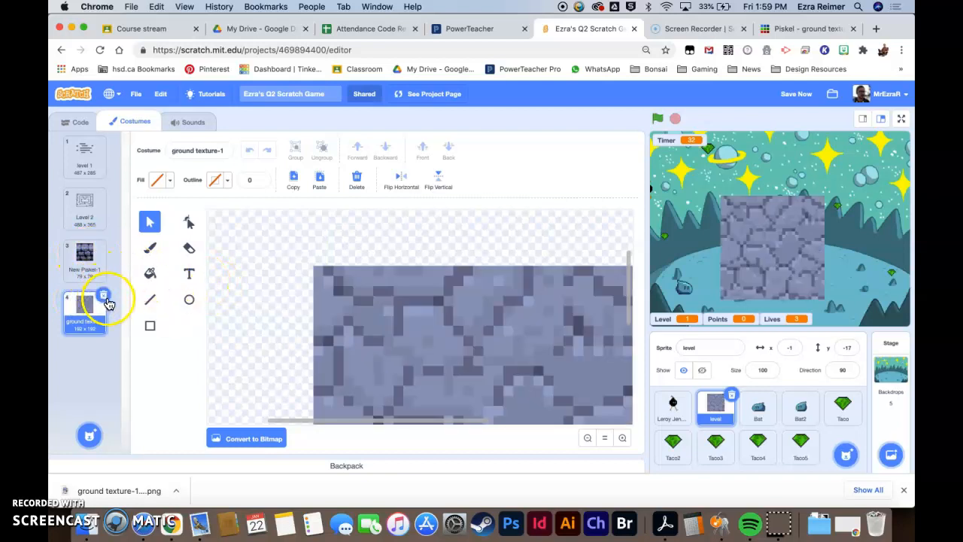
click(104, 295)
click(103, 244)
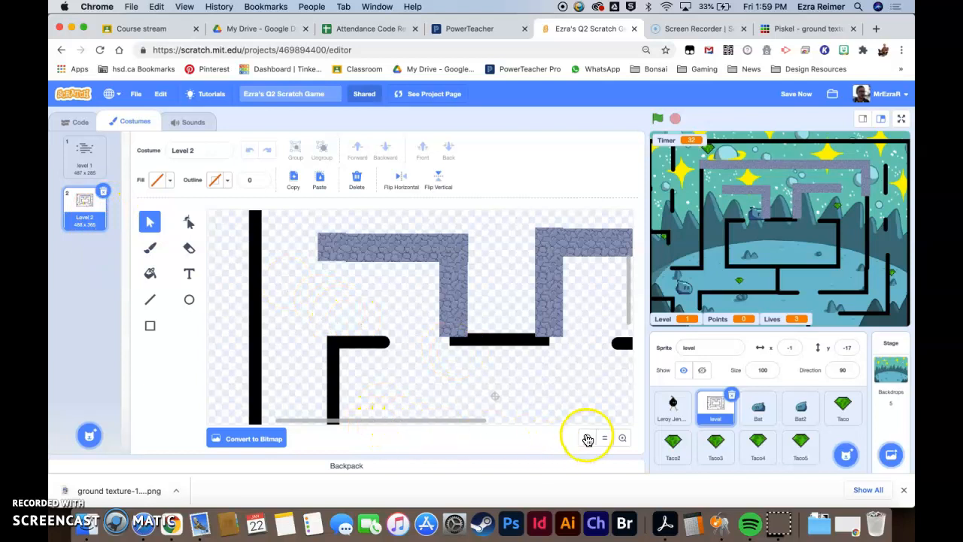
- Place a three-tile vertical texture strip inside the left outer wall and duplicate it rightward
click(586, 438)
click(586, 438)
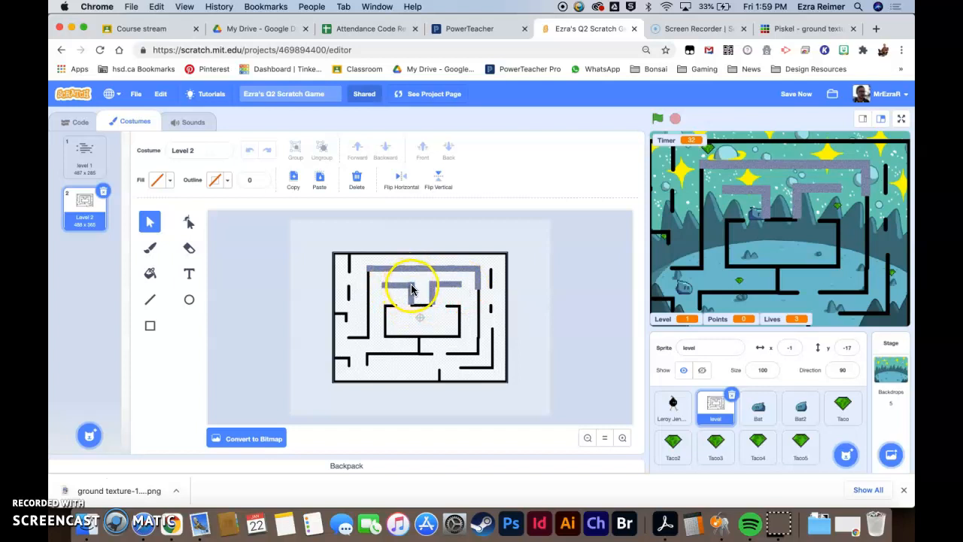
click(623, 438)
click(624, 438)
drag(367, 222, 293, 359)
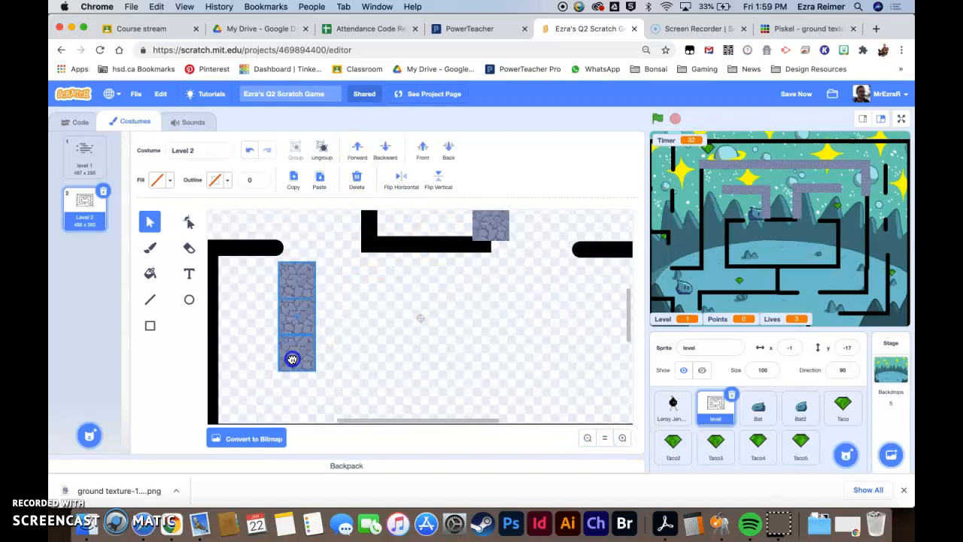
click(299, 308)
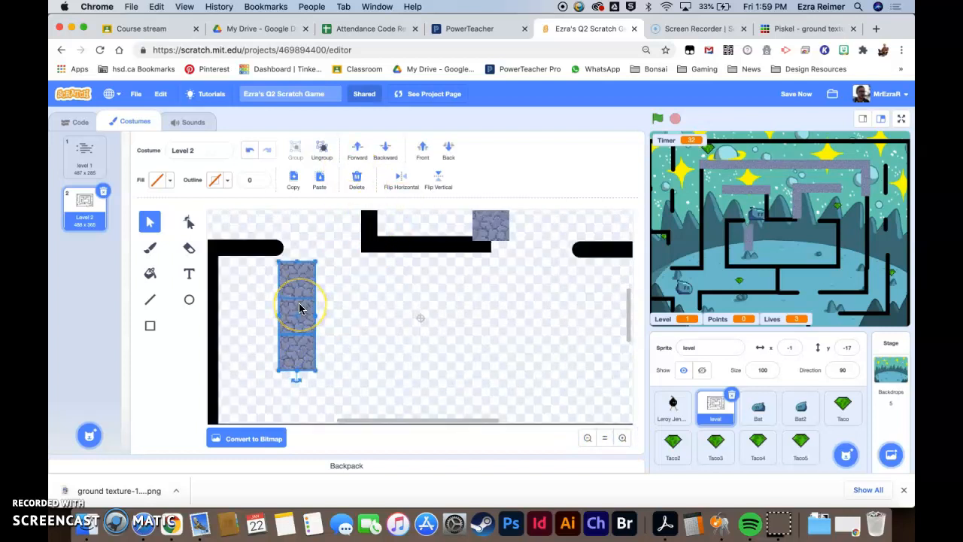
drag(289, 315, 394, 325)
- Arrange further strip copies side by side into a wide textured block beside the left wall
click(364, 311)
click(407, 282)
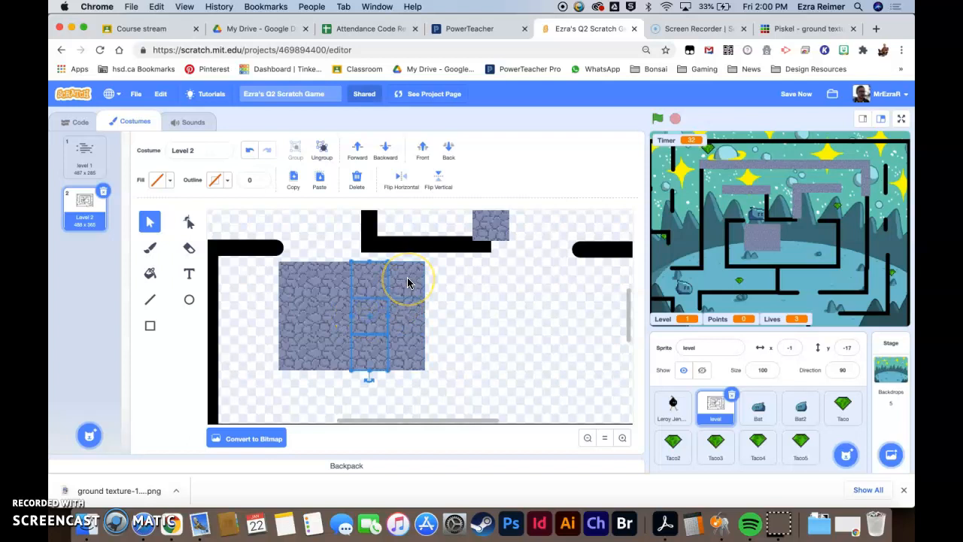
click(452, 297)
click(399, 309)
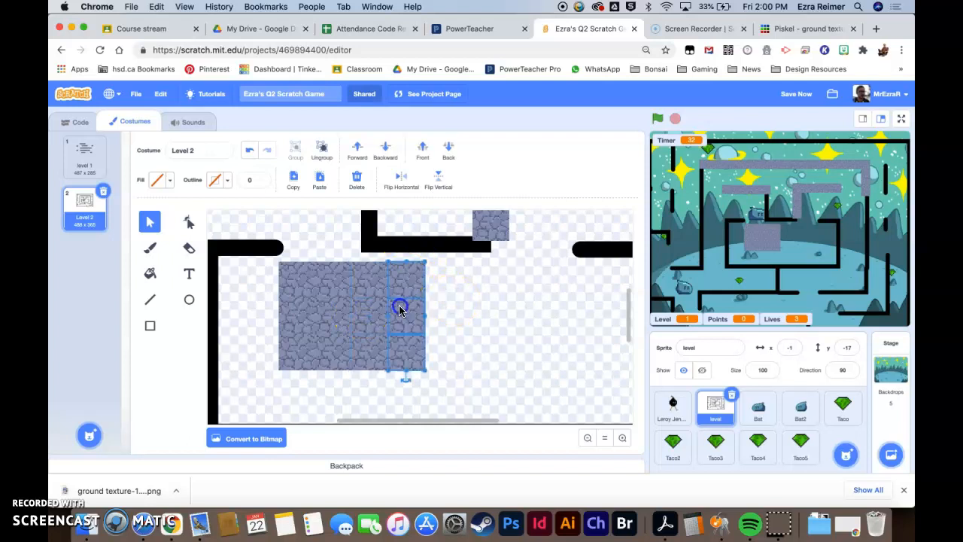
click(463, 301)
click(376, 328)
click(407, 317)
click(462, 325)
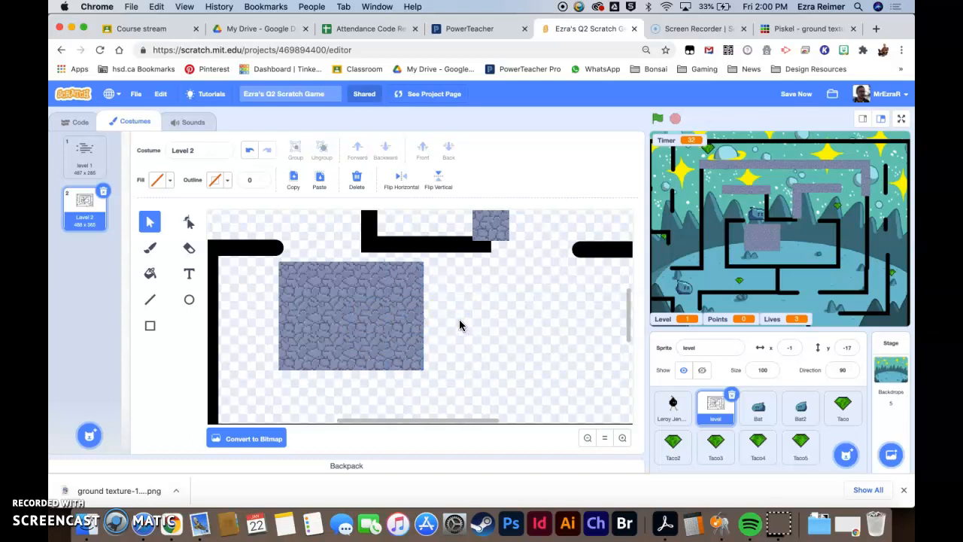